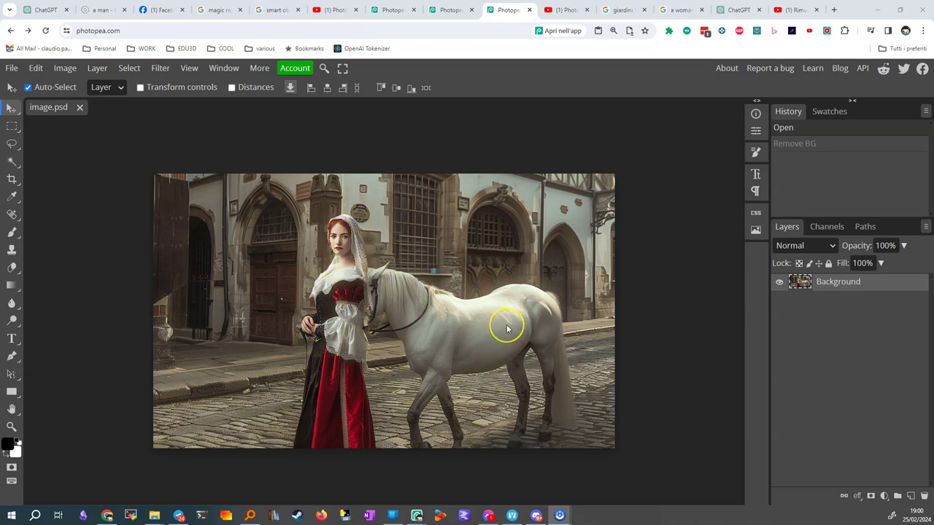
{"action": "scroll", "coordinate": [389, 278], "scroll_direction": "up", "scroll_amount": 2}
{"action": "scroll", "coordinate": [389, 278], "scroll_direction": "down", "scroll_amount": 2}
{"action": "scroll", "coordinate": [392, 290], "scroll_direction": "up", "scroll_amount": 2}
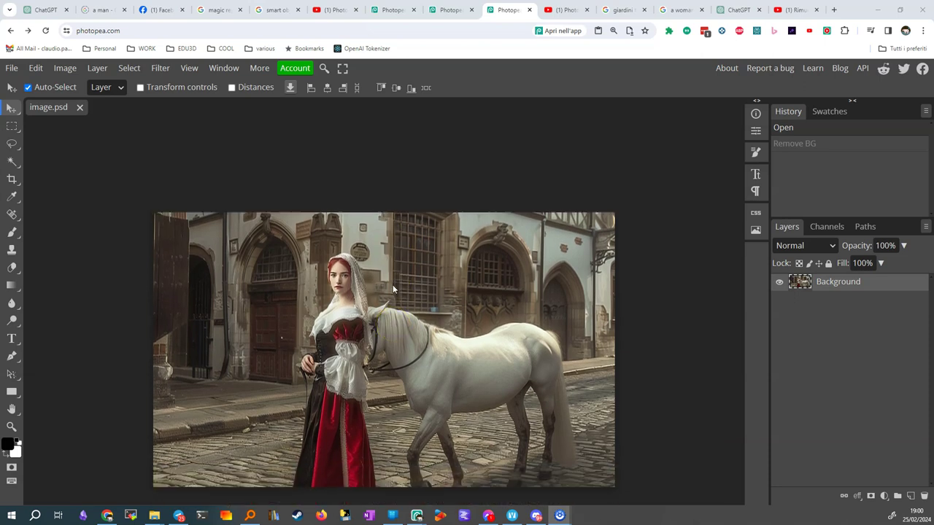
{"action": "scroll", "coordinate": [392, 290], "scroll_direction": "down", "scroll_amount": 2}
{"action": "scroll", "coordinate": [392, 290], "scroll_direction": "up", "scroll_amount": 2}
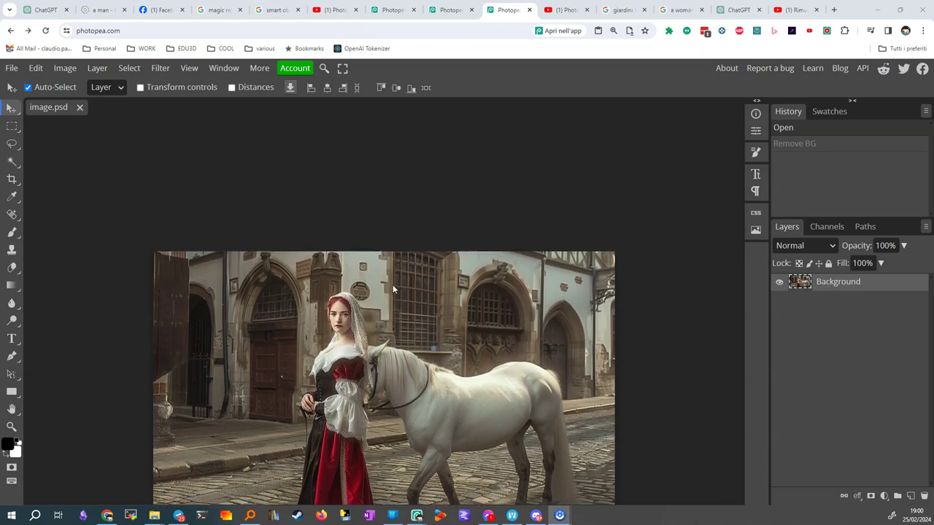
{"action": "scroll", "coordinate": [392, 290], "scroll_direction": "down", "scroll_amount": 2}
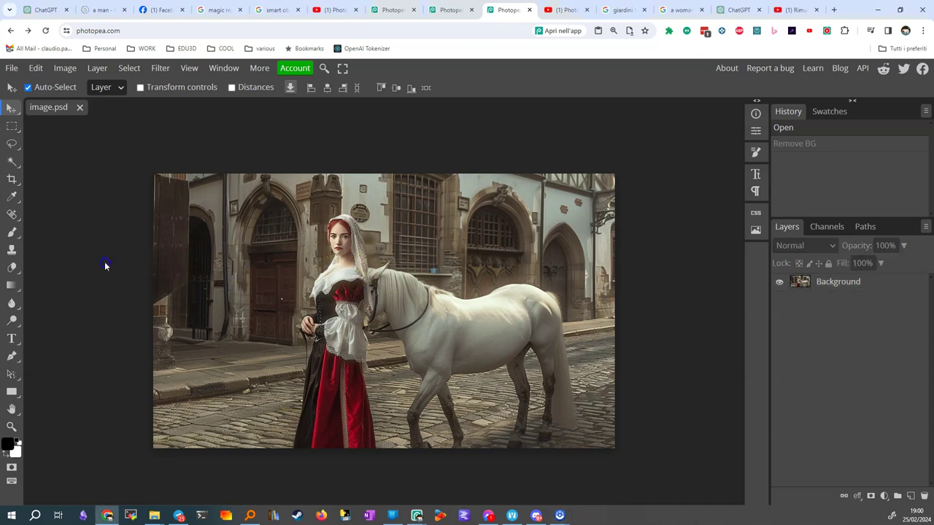
- Paint over the woman in front of the horse on the Background layer with the Spot Healing Brush to remove her
{"action": "scroll", "coordinate": [210, 273], "scroll_direction": "up", "scroll_amount": 3}
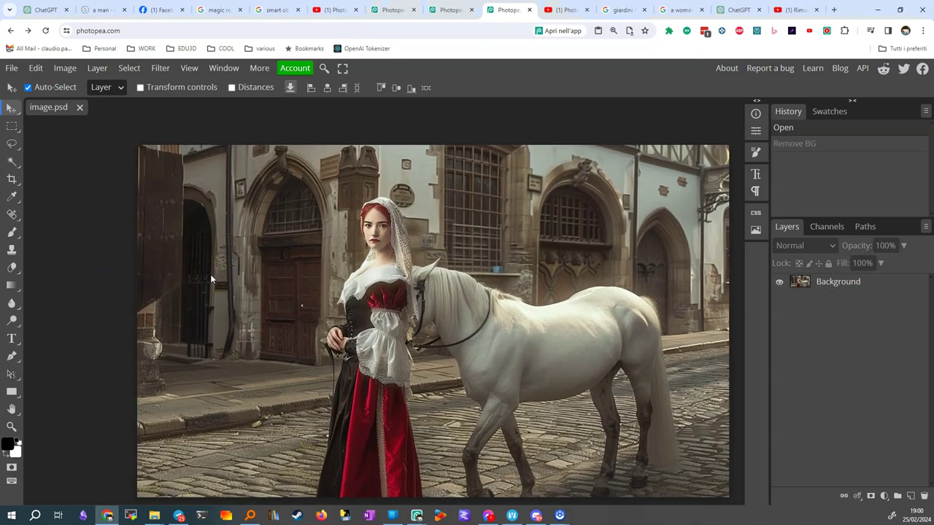
{"action": "scroll", "coordinate": [210, 274], "scroll_direction": "down", "scroll_amount": 1}
{"action": "scroll", "coordinate": [210, 274], "scroll_direction": "up", "scroll_amount": 1}
{"action": "right_click", "coordinate": [12, 217]}
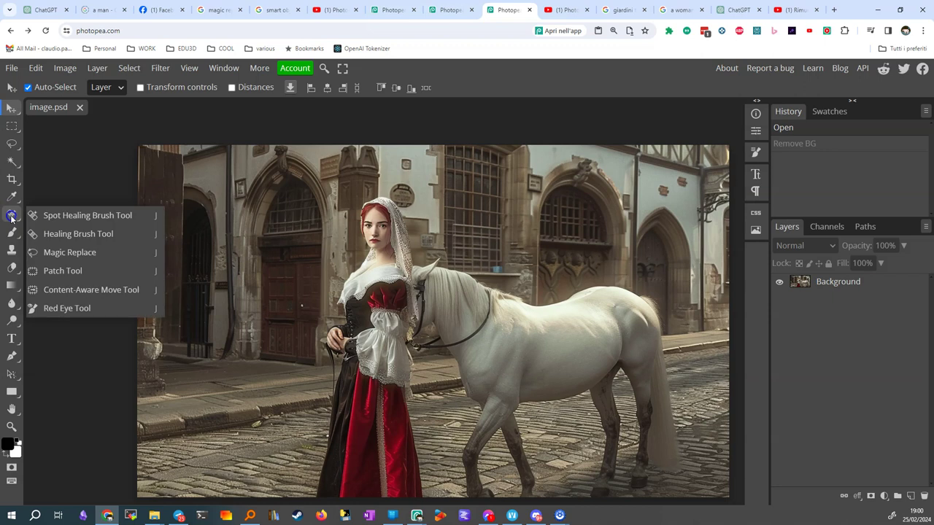
{"action": "left_click", "coordinate": [70, 217]}
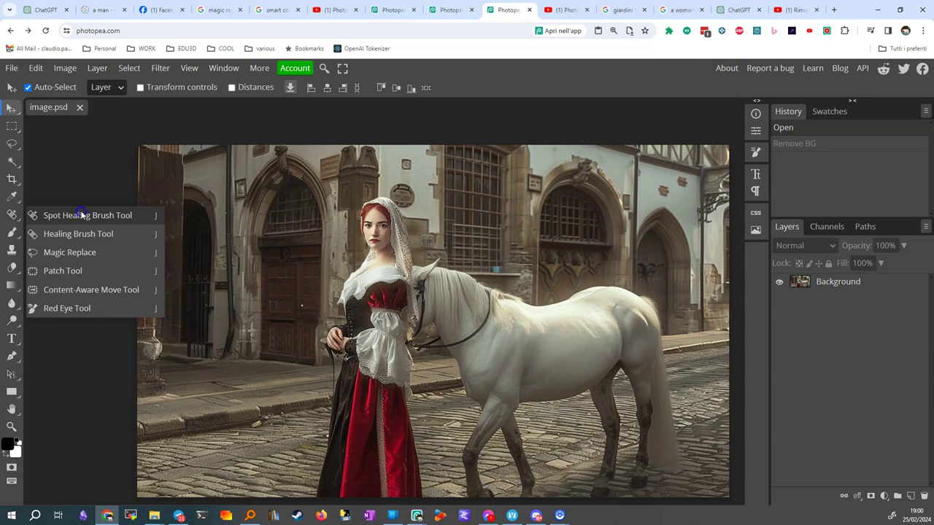
{"action": "left_click", "coordinate": [79, 213]}
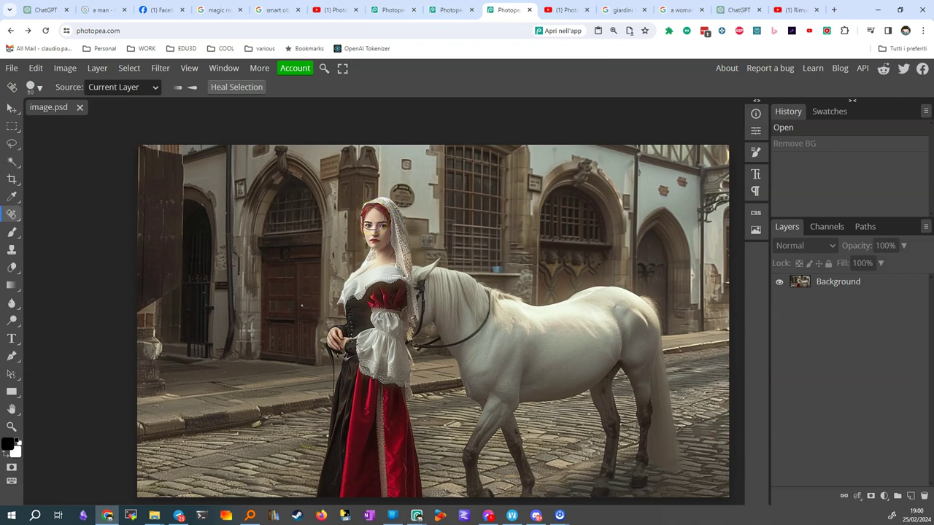
{"action": "left_click", "coordinate": [370, 208]}
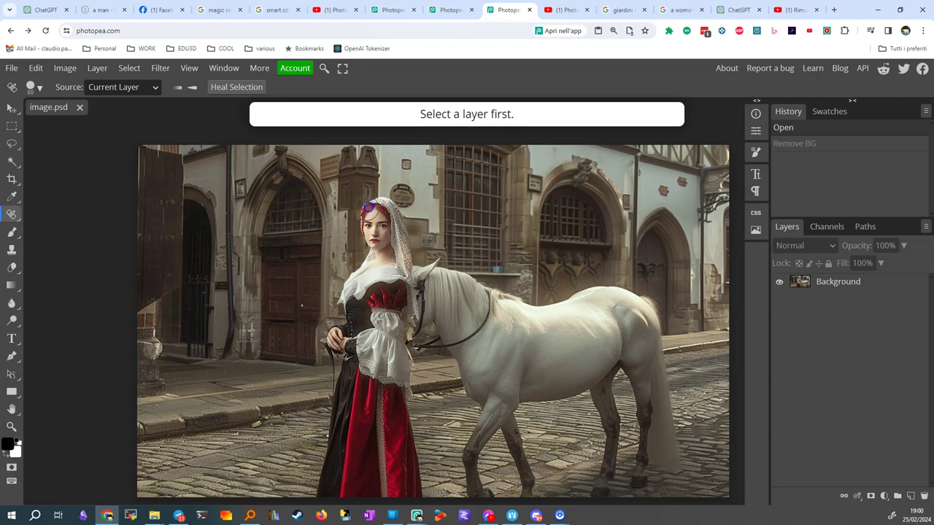
{"action": "left_click", "coordinate": [847, 283]}
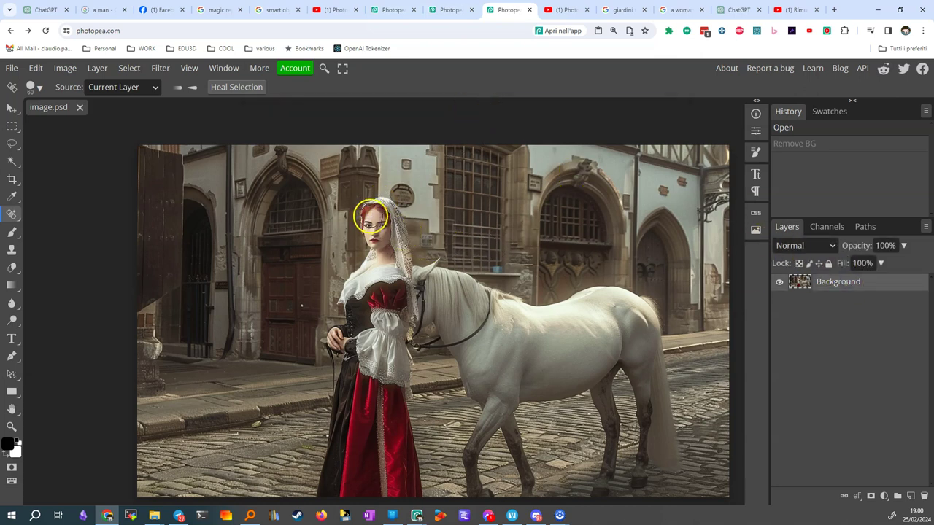
{"action": "mouse_move", "coordinate": [377, 203]}
{"action": "left_mouse_down"}
{"action": "mouse_move", "coordinate": [380, 248]}
{"action": "mouse_move", "coordinate": [376, 353]}
{"action": "mouse_move", "coordinate": [419, 498]}
{"action": "mouse_move", "coordinate": [319, 486]}
{"action": "mouse_move", "coordinate": [338, 467]}
{"action": "mouse_move", "coordinate": [407, 471]}
{"action": "mouse_move", "coordinate": [403, 457]}
{"action": "mouse_move", "coordinate": [381, 446]}
{"action": "mouse_move", "coordinate": [333, 448]}
{"action": "mouse_move", "coordinate": [340, 430]}
{"action": "mouse_move", "coordinate": [385, 424]}
{"action": "mouse_move", "coordinate": [344, 400]}
{"action": "mouse_move", "coordinate": [344, 385]}
{"action": "mouse_move", "coordinate": [371, 395]}
{"action": "mouse_move", "coordinate": [369, 361]}
{"action": "mouse_move", "coordinate": [358, 357]}
{"action": "mouse_move", "coordinate": [345, 370]}
{"action": "mouse_move", "coordinate": [350, 344]}
{"action": "mouse_move", "coordinate": [344, 333]}
{"action": "mouse_move", "coordinate": [331, 340]}
{"action": "mouse_move", "coordinate": [334, 347]}
{"action": "mouse_move", "coordinate": [353, 329]}
{"action": "mouse_move", "coordinate": [376, 257]}
{"action": "mouse_move", "coordinate": [350, 300]}
{"action": "mouse_move", "coordinate": [353, 281]}
{"action": "mouse_move", "coordinate": [393, 264]}
{"action": "mouse_move", "coordinate": [399, 391]}
{"action": "left_mouse_up"}
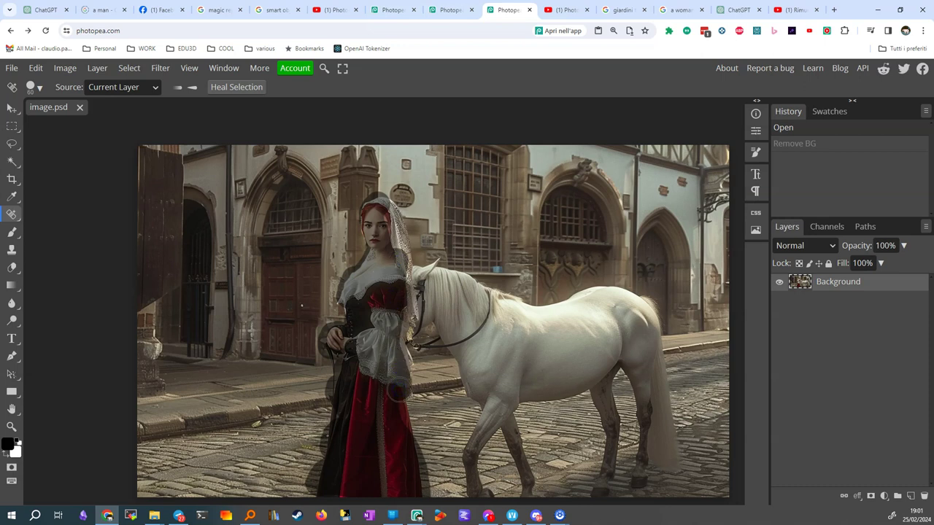
{"action": "mouse_move", "coordinate": [398, 391]}
{"action": "left_mouse_down"}
{"action": "mouse_move", "coordinate": [401, 381]}
{"action": "mouse_move", "coordinate": [358, 415]}
{"action": "mouse_move", "coordinate": [348, 460]}
{"action": "mouse_move", "coordinate": [368, 453]}
{"action": "mouse_move", "coordinate": [381, 409]}
{"action": "mouse_move", "coordinate": [350, 446]}
{"action": "mouse_move", "coordinate": [367, 392]}
{"action": "mouse_move", "coordinate": [358, 210]}
{"action": "mouse_move", "coordinate": [385, 200]}
{"action": "mouse_move", "coordinate": [402, 251]}
{"action": "mouse_move", "coordinate": [407, 337]}
{"action": "left_mouse_up"}
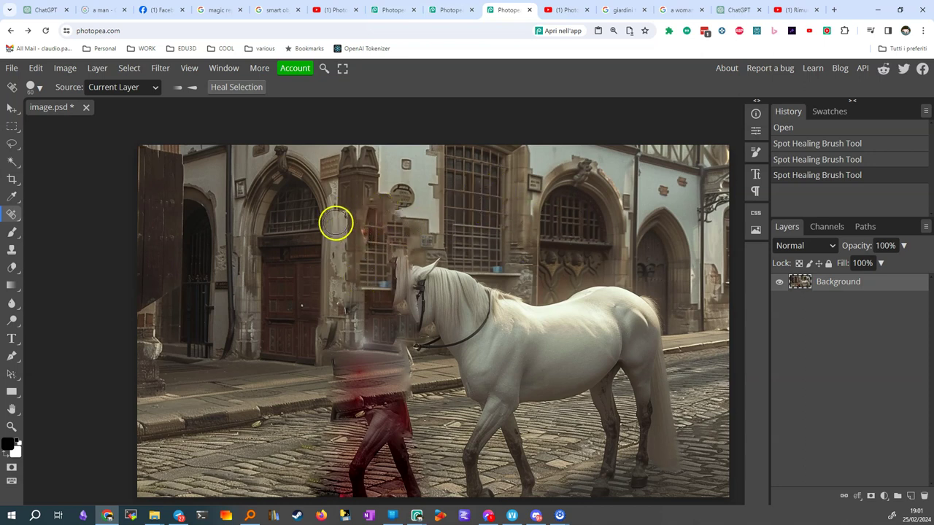
- Heal the leftover red and dark dress remnants on the street and the smear by the horse's head with the Spot Healing Brush
{"action": "mouse_move", "coordinate": [391, 421]}
{"action": "left_mouse_down"}
{"action": "mouse_move", "coordinate": [350, 473]}
{"action": "mouse_move", "coordinate": [381, 453]}
{"action": "mouse_move", "coordinate": [358, 487]}
{"action": "left_mouse_up"}
{"action": "mouse_move", "coordinate": [385, 437]}
{"action": "left_mouse_down"}
{"action": "mouse_move", "coordinate": [416, 417]}
{"action": "mouse_move", "coordinate": [393, 431]}
{"action": "mouse_move", "coordinate": [413, 492]}
{"action": "left_mouse_up"}
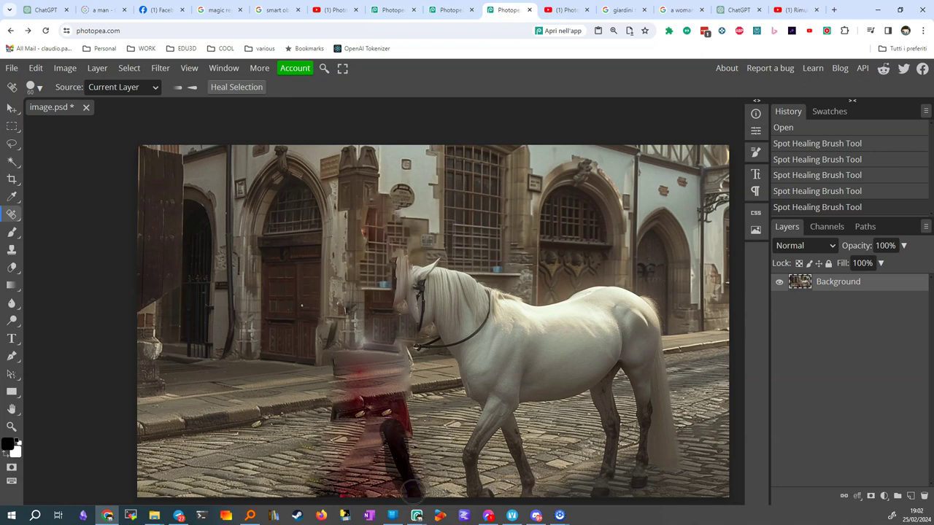
{"action": "mouse_move", "coordinate": [407, 478]}
{"action": "left_mouse_down"}
{"action": "mouse_move", "coordinate": [396, 434]}
{"action": "mouse_move", "coordinate": [402, 490]}
{"action": "left_mouse_up"}
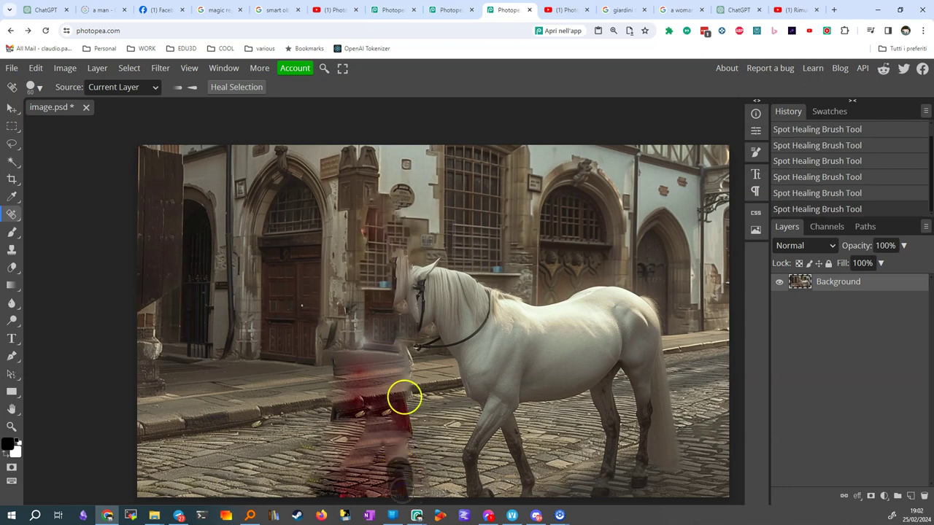
{"action": "mouse_move", "coordinate": [400, 395]}
{"action": "left_mouse_down"}
{"action": "mouse_move", "coordinate": [392, 383]}
{"action": "mouse_move", "coordinate": [405, 430]}
{"action": "left_mouse_up"}
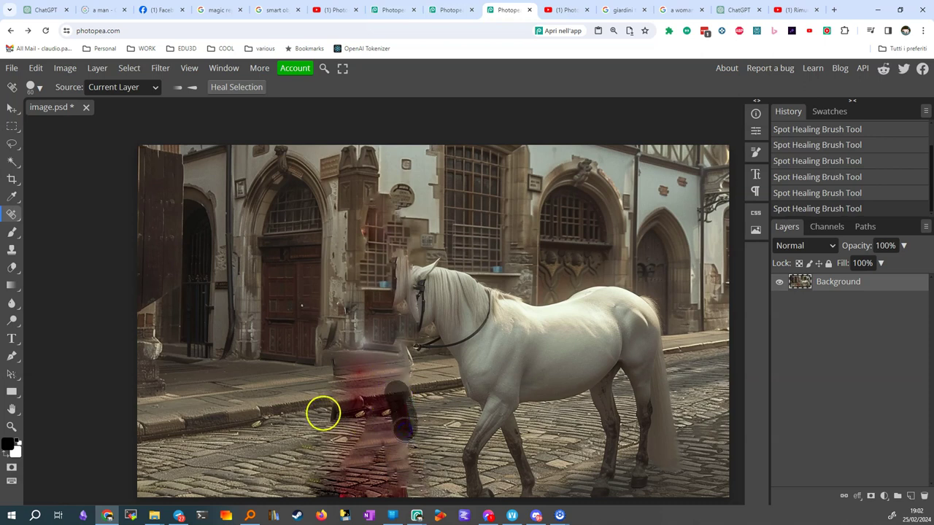
{"action": "left_click_drag", "start_coordinate": [310, 410], "coordinate": [396, 402]}
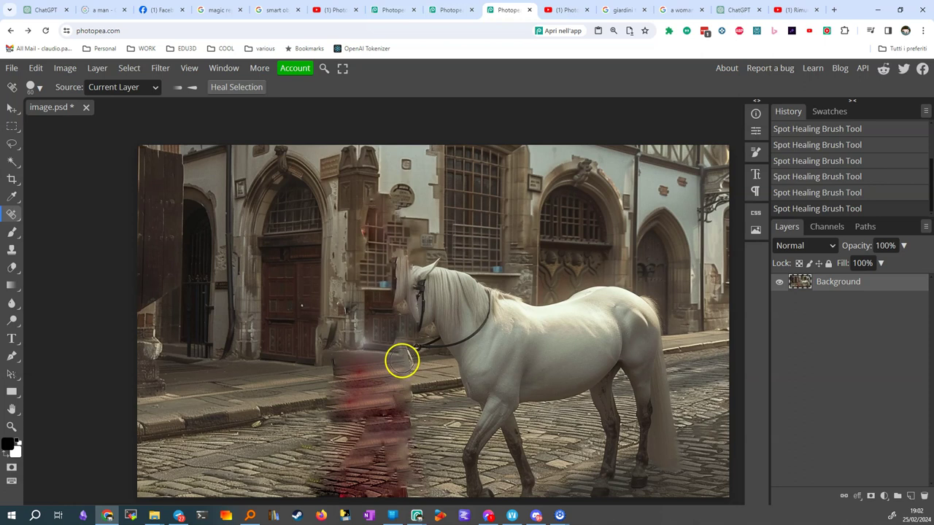
{"action": "left_click_drag", "start_coordinate": [402, 358], "coordinate": [406, 490]}
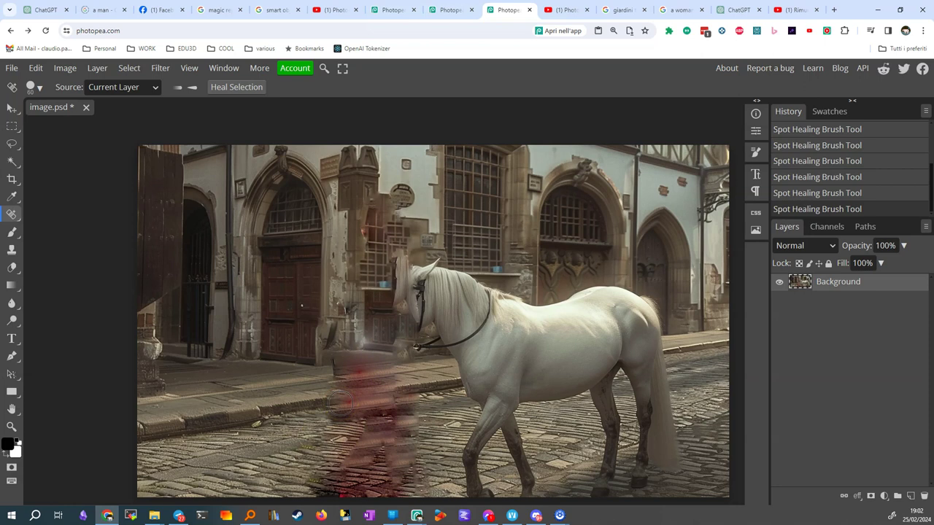
{"action": "mouse_move", "coordinate": [340, 403]}
{"action": "left_mouse_down"}
{"action": "mouse_move", "coordinate": [386, 298]}
{"action": "mouse_move", "coordinate": [386, 247]}
{"action": "mouse_move", "coordinate": [401, 266]}
{"action": "mouse_move", "coordinate": [387, 325]}
{"action": "left_mouse_up"}
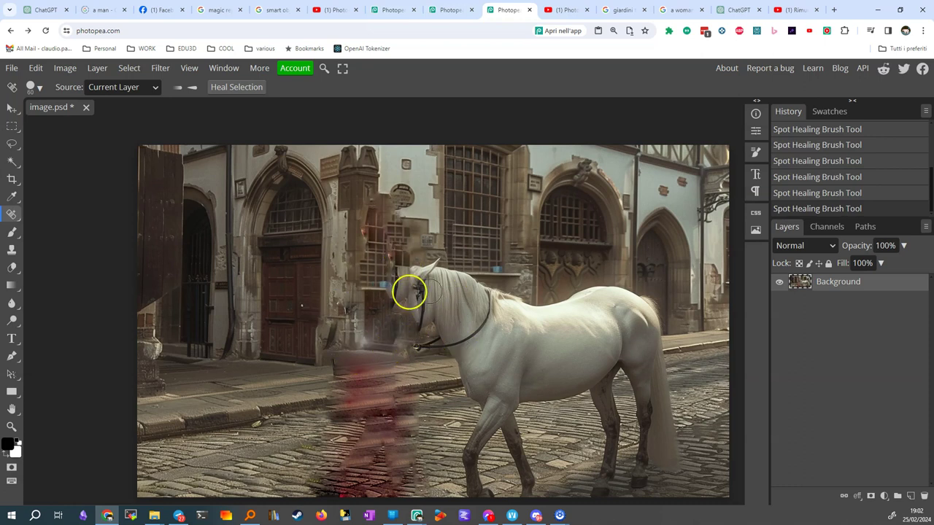
- Lasso the damaged area around the horse's head with Magic Replace and replace it with "horse head" content
{"action": "left_click", "coordinate": [13, 213]}
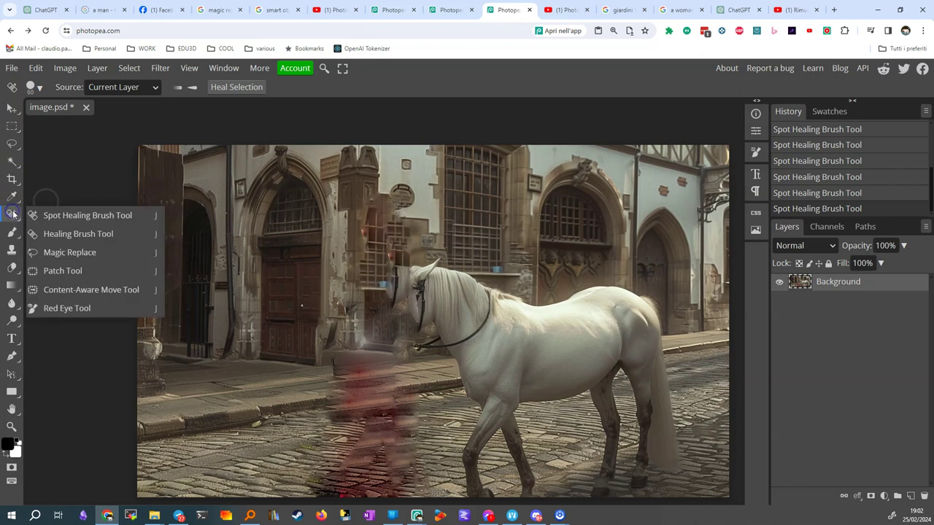
{"action": "left_click", "coordinate": [75, 252]}
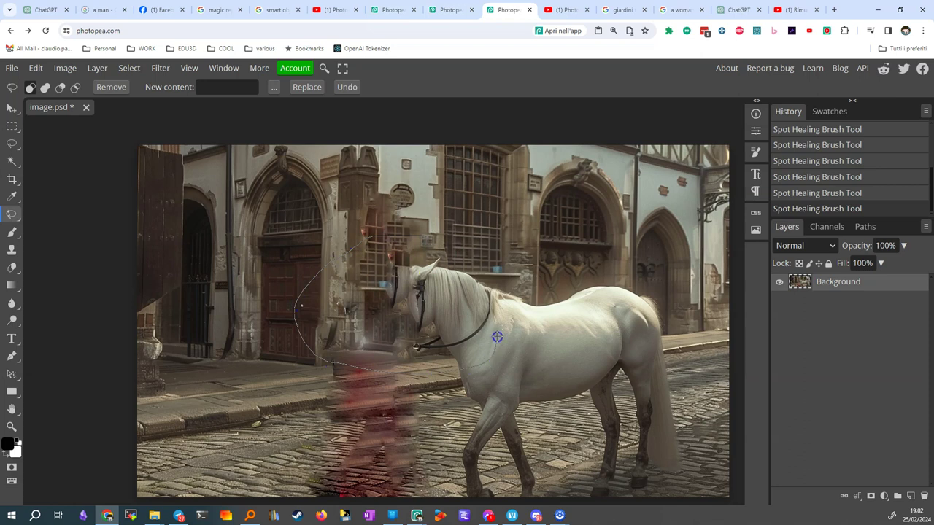
{"action": "left_click_drag", "start_coordinate": [402, 231], "coordinate": [403, 232]}
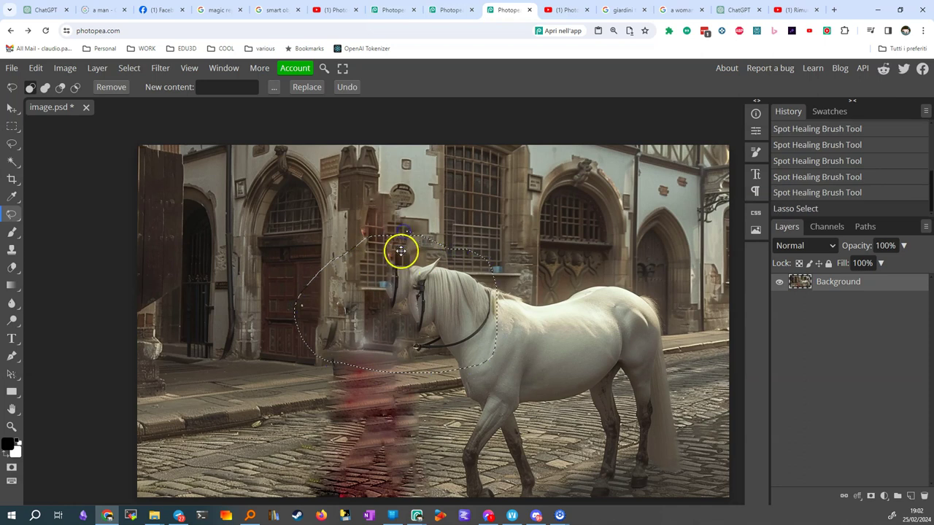
{"action": "left_click", "coordinate": [205, 85]}
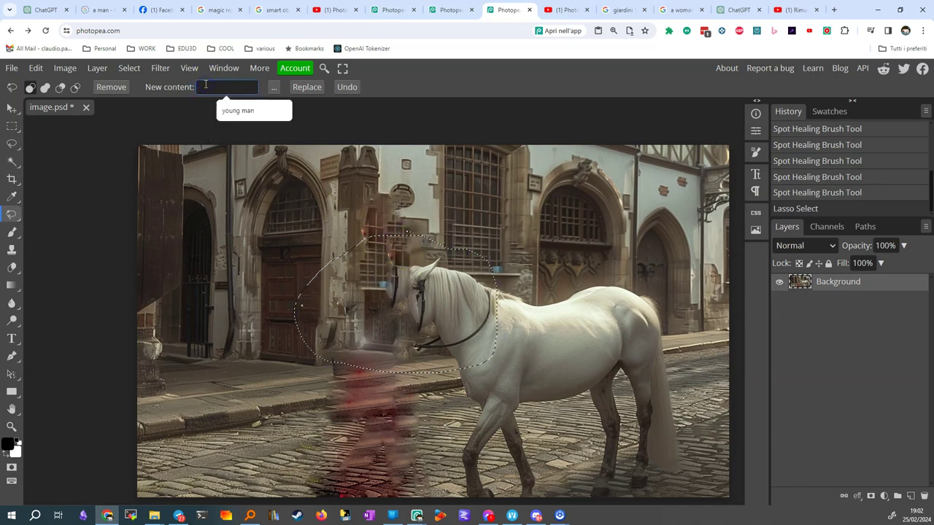
{"action": "type", "text": "head"}
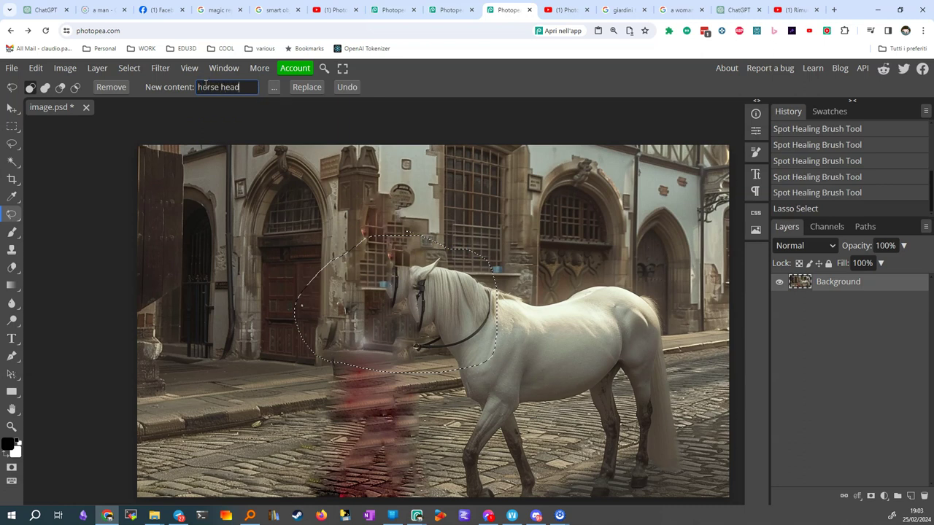
{"action": "left_click", "coordinate": [306, 88]}
{"action": "left_click", "coordinate": [302, 88]}
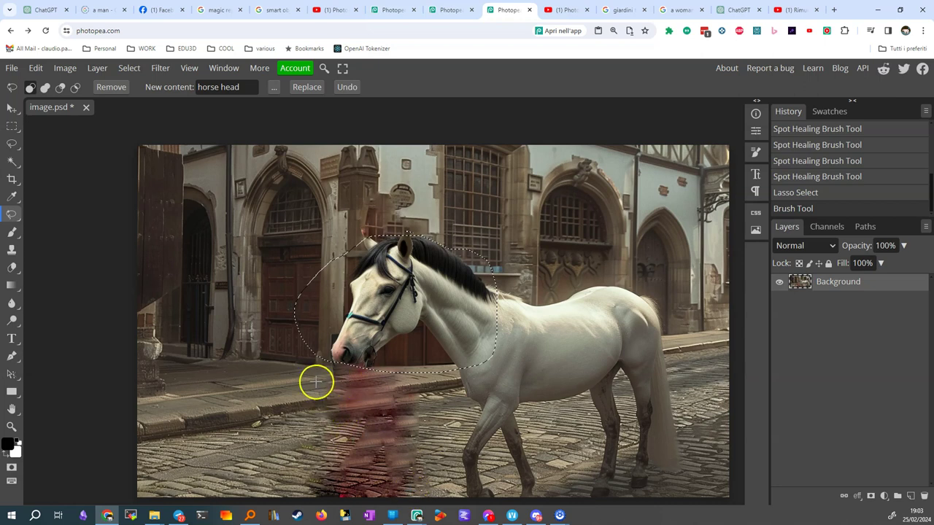
- Lasso the red smear on the street below the horse's muzzle, try replacing it twice with "horse head", and deselect
{"action": "left_click_drag", "start_coordinate": [315, 372], "coordinate": [320, 456]}
{"action": "mouse_move", "coordinate": [346, 513]}
{"action": "left_mouse_down"}
{"action": "mouse_move", "coordinate": [396, 509]}
{"action": "mouse_move", "coordinate": [420, 491]}
{"action": "left_mouse_up"}
{"action": "left_click_drag", "start_coordinate": [438, 433], "coordinate": [429, 383]}
{"action": "left_click_drag", "start_coordinate": [317, 363], "coordinate": [318, 365]}
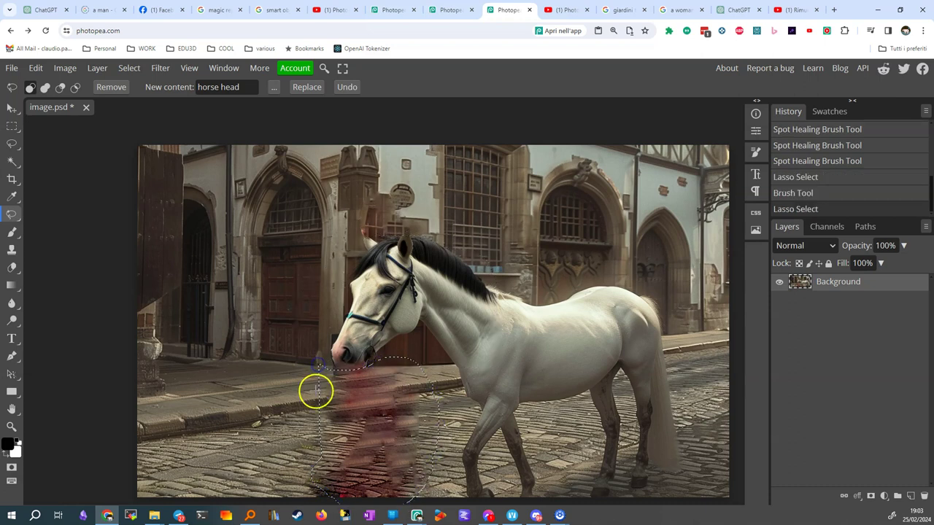
{"action": "left_click", "coordinate": [212, 87]}
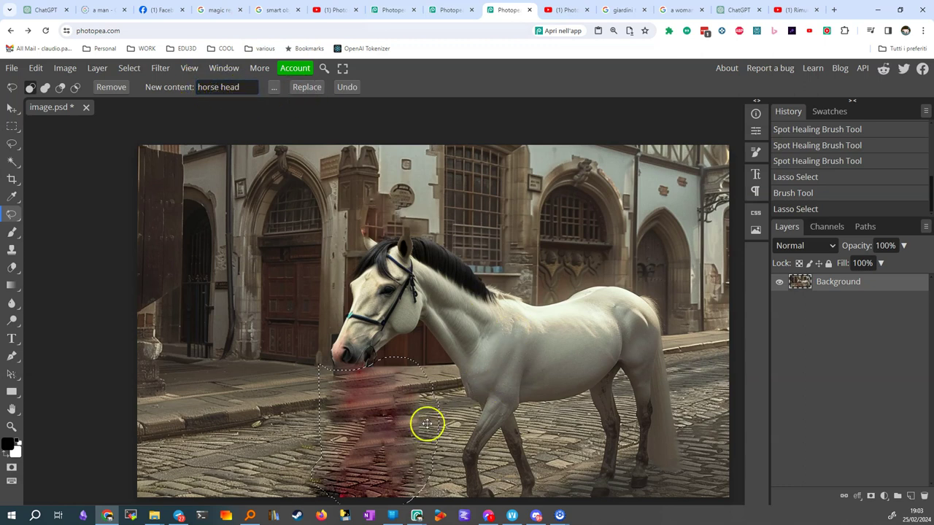
{"action": "left_click", "coordinate": [300, 89]}
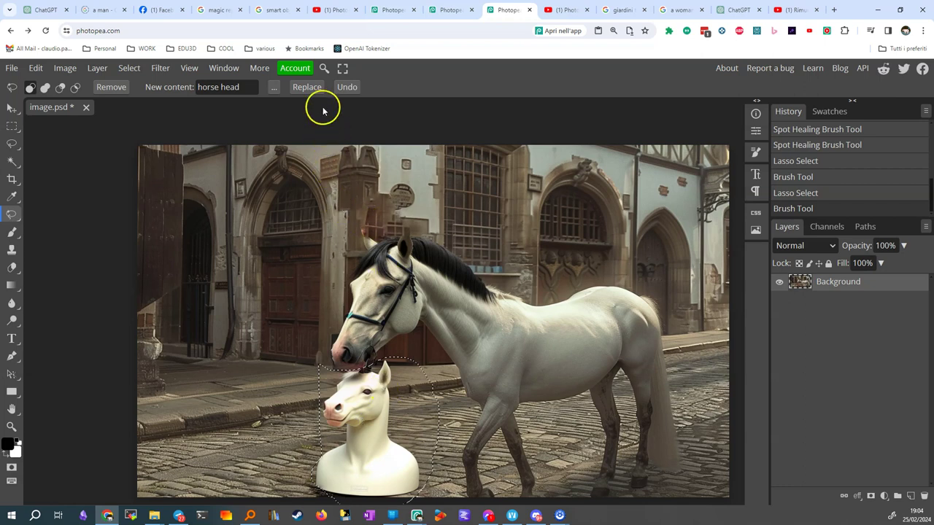
{"action": "left_click", "coordinate": [307, 86]}
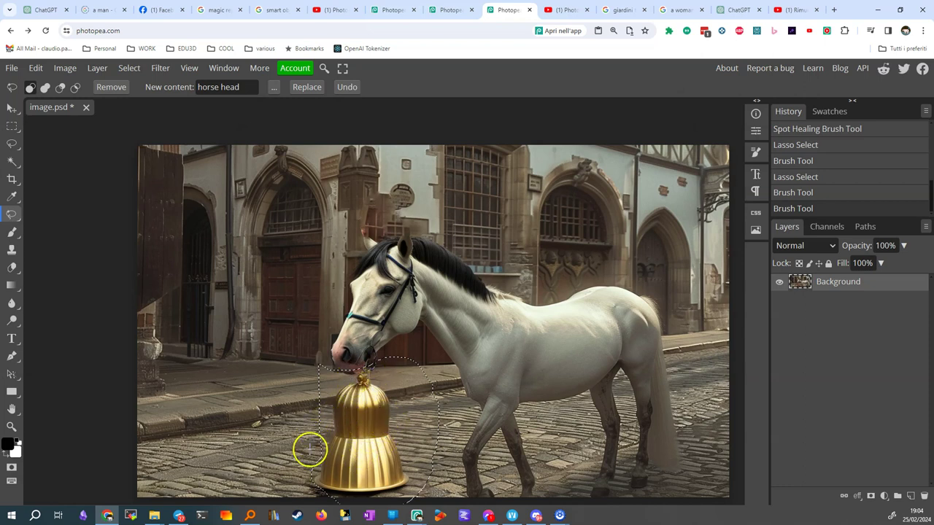
{"action": "left_click", "coordinate": [406, 376]}
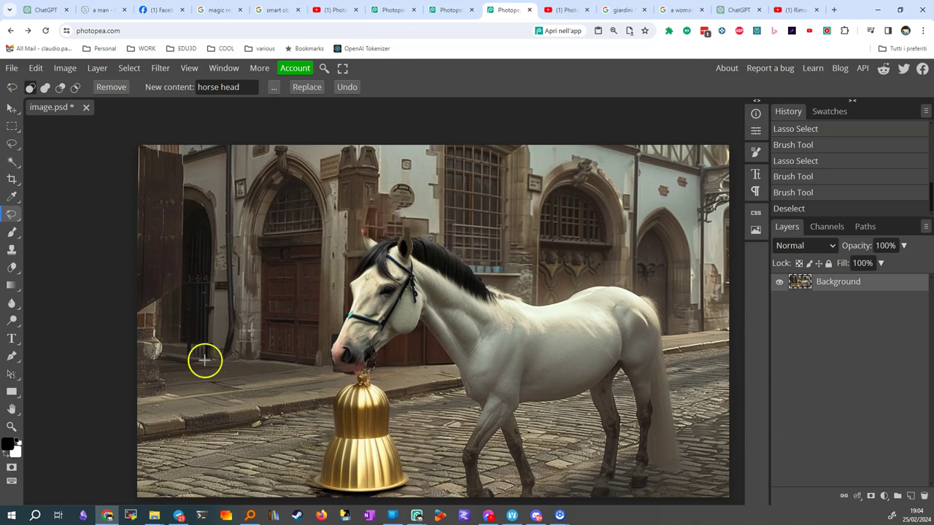
- Lasso the golden bell on the street and replace it with "old stone street" content
{"action": "mouse_move", "coordinate": [335, 380]}
{"action": "left_mouse_down"}
{"action": "mouse_move", "coordinate": [312, 486]}
{"action": "mouse_move", "coordinate": [351, 500]}
{"action": "mouse_move", "coordinate": [416, 500]}
{"action": "left_mouse_up"}
{"action": "mouse_move", "coordinate": [426, 428]}
{"action": "left_mouse_down"}
{"action": "mouse_move", "coordinate": [414, 402]}
{"action": "mouse_move", "coordinate": [378, 376]}
{"action": "mouse_move", "coordinate": [332, 383]}
{"action": "left_mouse_up"}
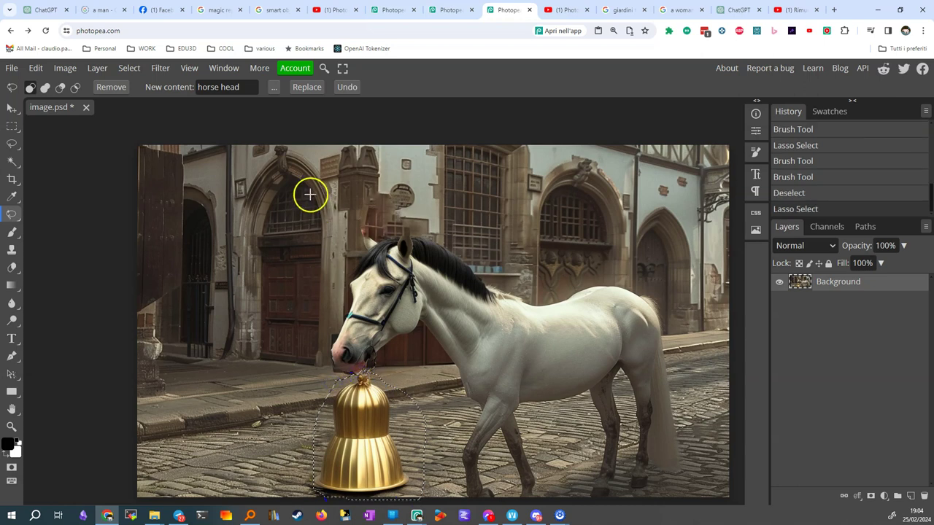
{"action": "left_click_drag", "start_coordinate": [240, 86], "coordinate": [188, 88]}
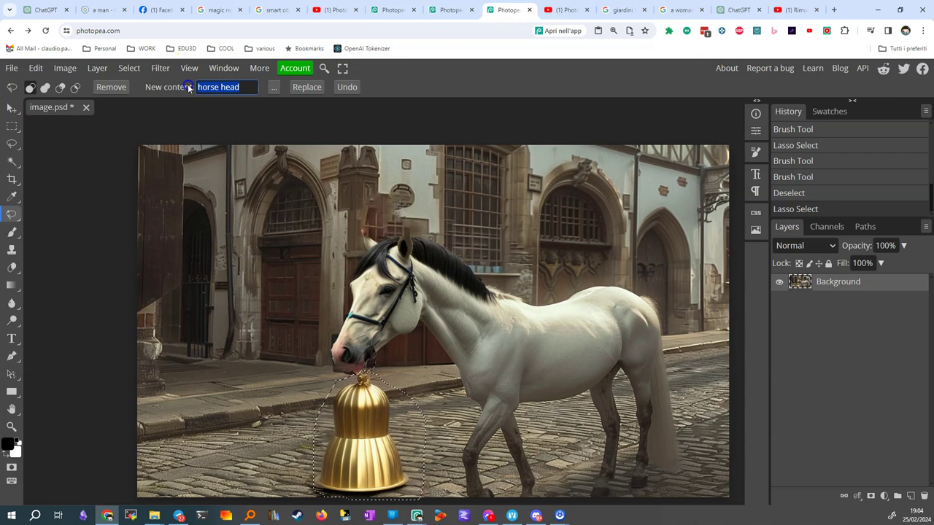
{"action": "type", "text": "street"}
{"action": "key", "text": "Home"}
{"action": "type", "text": "old stone s"}
{"action": "key", "text": "BackSpace"}
{"action": "left_click", "coordinate": [307, 87]}
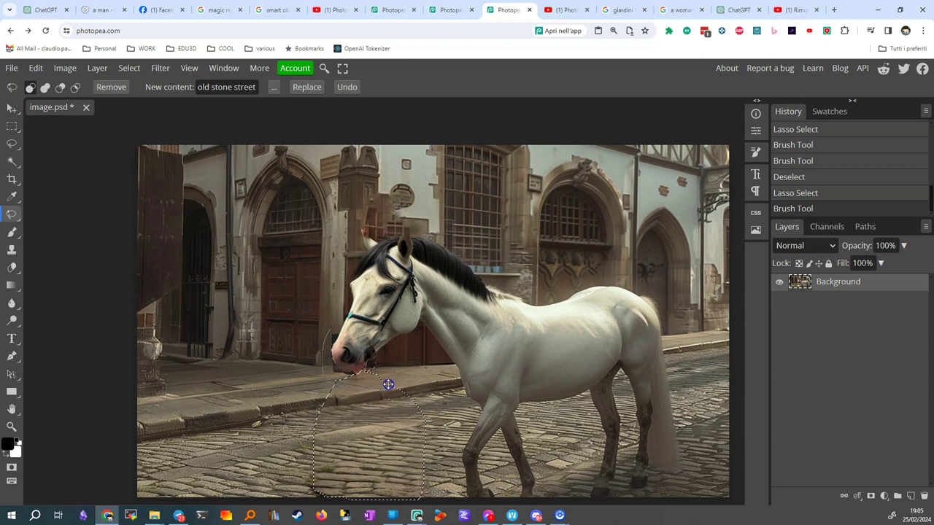
{"action": "left_click_drag", "start_coordinate": [318, 332], "coordinate": [323, 328]}
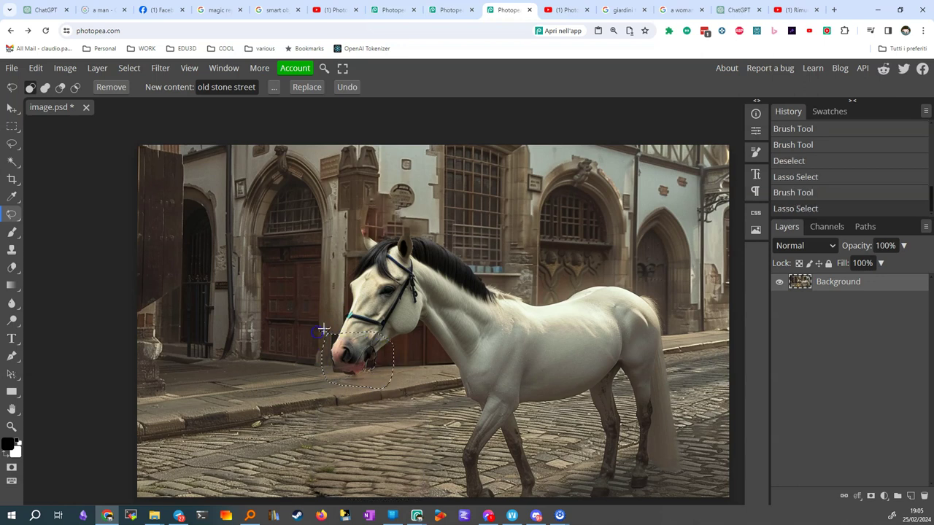
{"action": "left_click", "coordinate": [230, 87]}
{"action": "mouse_move", "coordinate": [372, 215]}
{"action": "left_mouse_down"}
{"action": "mouse_move", "coordinate": [337, 221]}
{"action": "mouse_move", "coordinate": [309, 363]}
{"action": "left_mouse_up"}
{"action": "mouse_move", "coordinate": [430, 331]}
{"action": "left_mouse_down"}
{"action": "mouse_move", "coordinate": [444, 291]}
{"action": "mouse_move", "coordinate": [433, 241]}
{"action": "mouse_move", "coordinate": [373, 210]}
{"action": "left_mouse_up"}
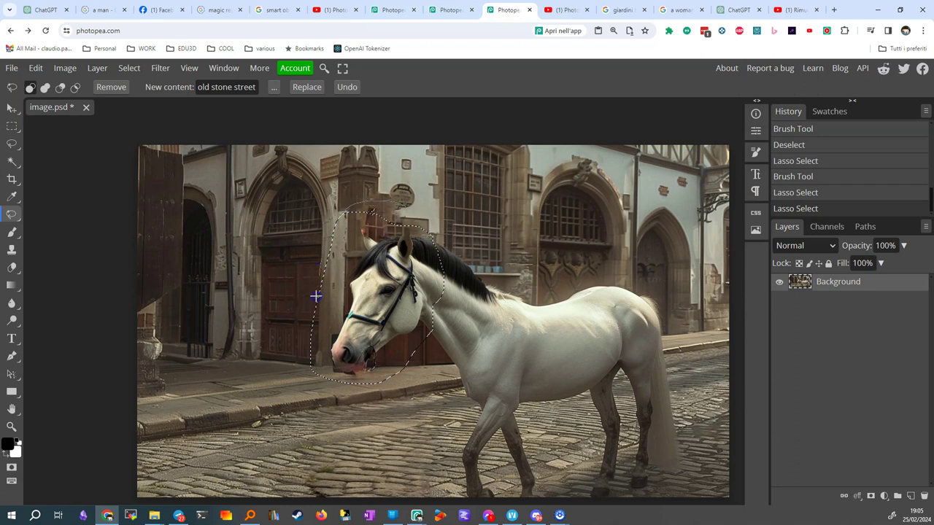
- Lasso the area around the horse's head with Magic Replace and generate "horse head" content for it twice
{"action": "mouse_move", "coordinate": [457, 316]}
{"action": "left_mouse_down"}
{"action": "mouse_move", "coordinate": [450, 255]}
{"action": "mouse_move", "coordinate": [425, 208]}
{"action": "mouse_move", "coordinate": [388, 202]}
{"action": "left_mouse_up"}
{"action": "triple_click", "coordinate": [229, 87]}
{"action": "left_click", "coordinate": [228, 87]}
{"action": "triple_click", "coordinate": [229, 87]}
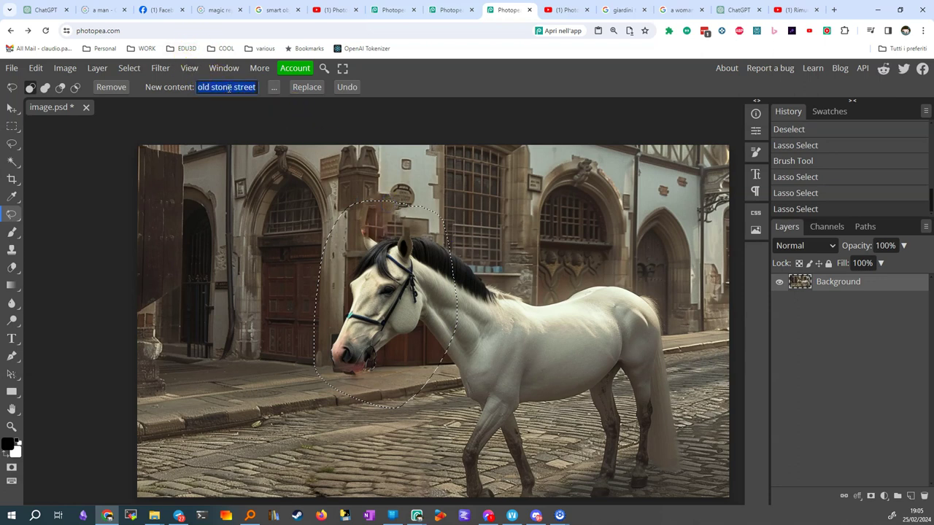
{"action": "type", "text": "hors"}
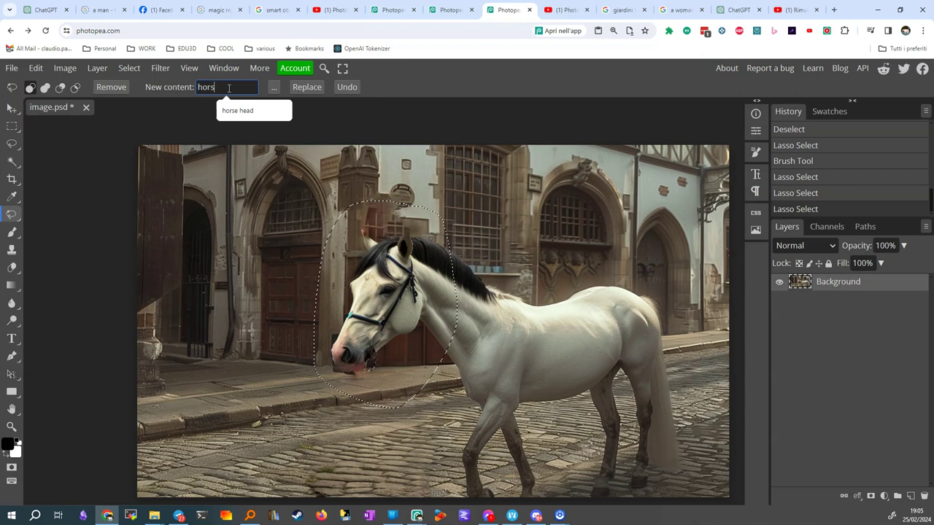
{"action": "type", "text": "e head"}
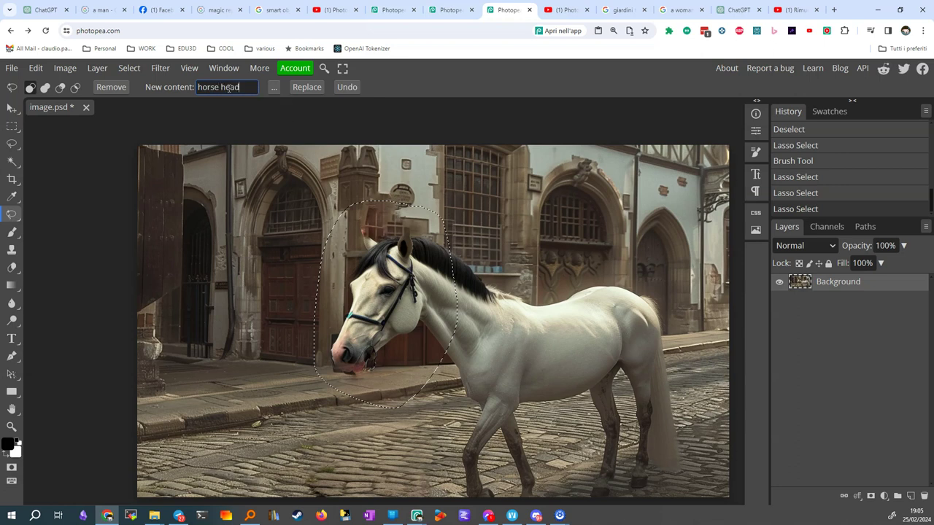
{"action": "left_click", "coordinate": [305, 88]}
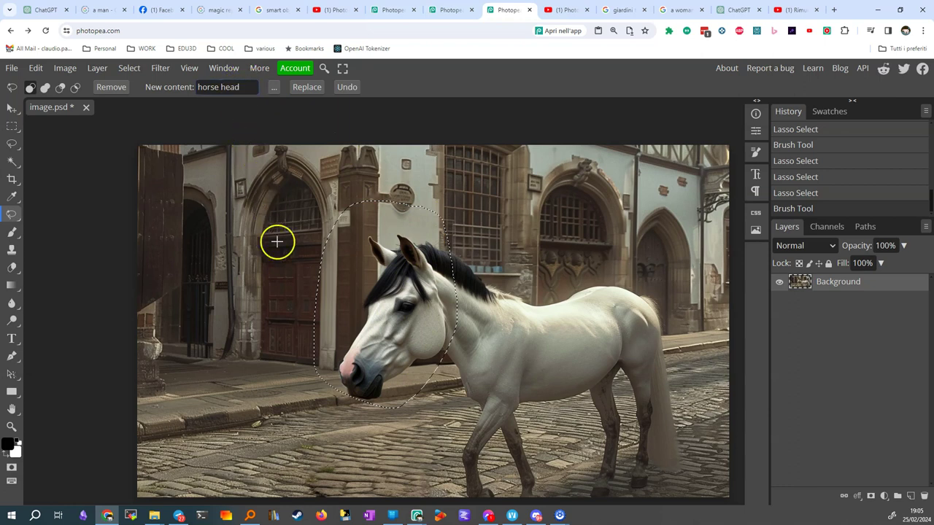
{"action": "left_click", "coordinate": [305, 87]}
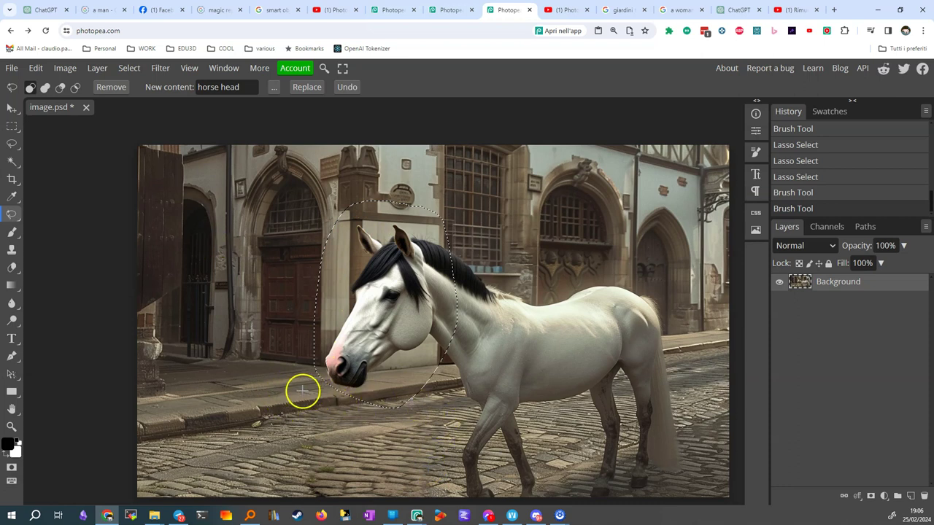
- Lasso the uneven cobblestones below the horse's head, replace them with "old stone street" content, and clear the selection
{"action": "left_click_drag", "start_coordinate": [278, 404], "coordinate": [272, 436]}
{"action": "mouse_move", "coordinate": [442, 502]}
{"action": "left_mouse_down"}
{"action": "mouse_move", "coordinate": [450, 461]}
{"action": "mouse_move", "coordinate": [445, 406]}
{"action": "mouse_move", "coordinate": [389, 384]}
{"action": "mouse_move", "coordinate": [277, 396]}
{"action": "mouse_move", "coordinate": [281, 426]}
{"action": "left_mouse_up"}
{"action": "left_click_drag", "start_coordinate": [244, 92], "coordinate": [186, 89]}
{"action": "type", "text": "d"}
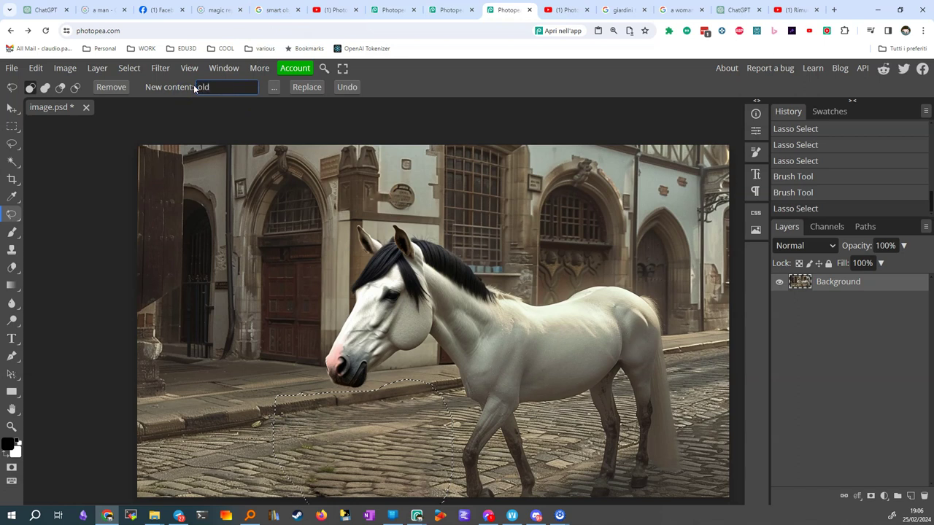
{"action": "type", "text": "ld stone stree"}
{"action": "type", "text": "t"}
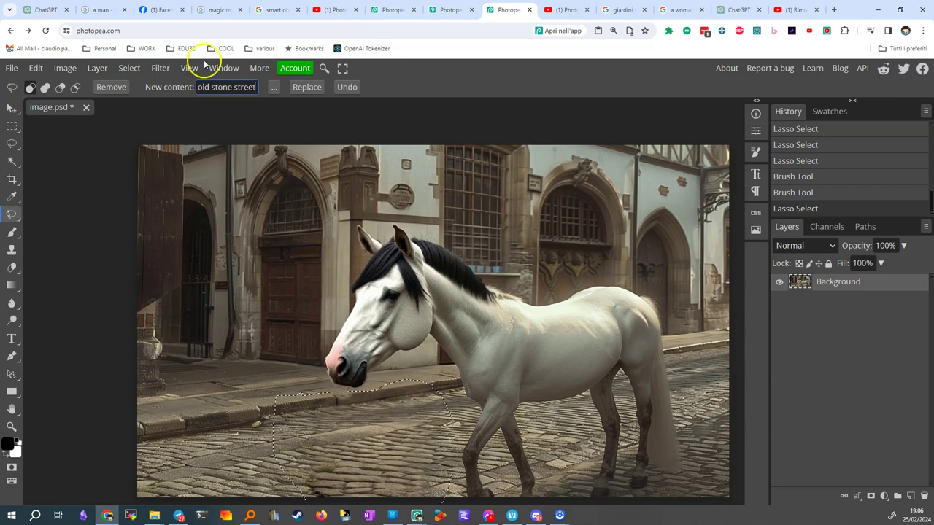
{"action": "left_click", "coordinate": [307, 88]}
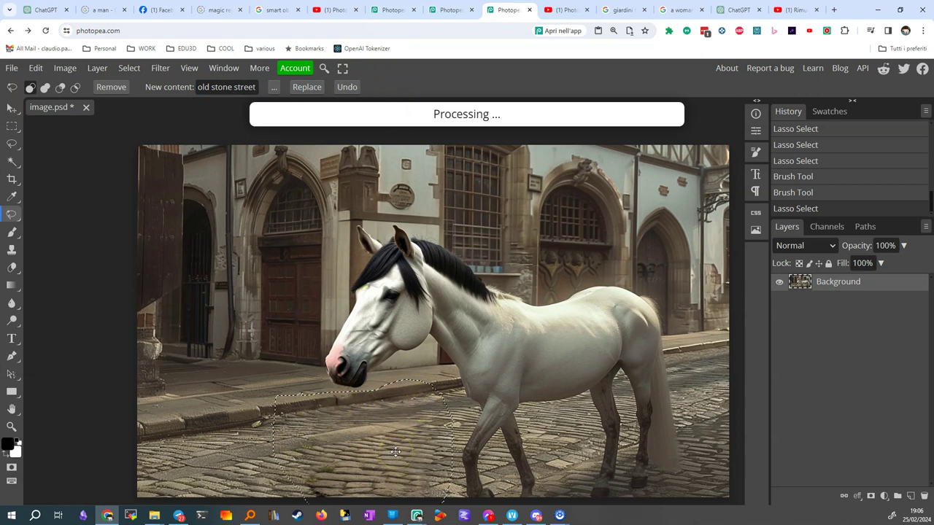
{"action": "left_click", "coordinate": [412, 435]}
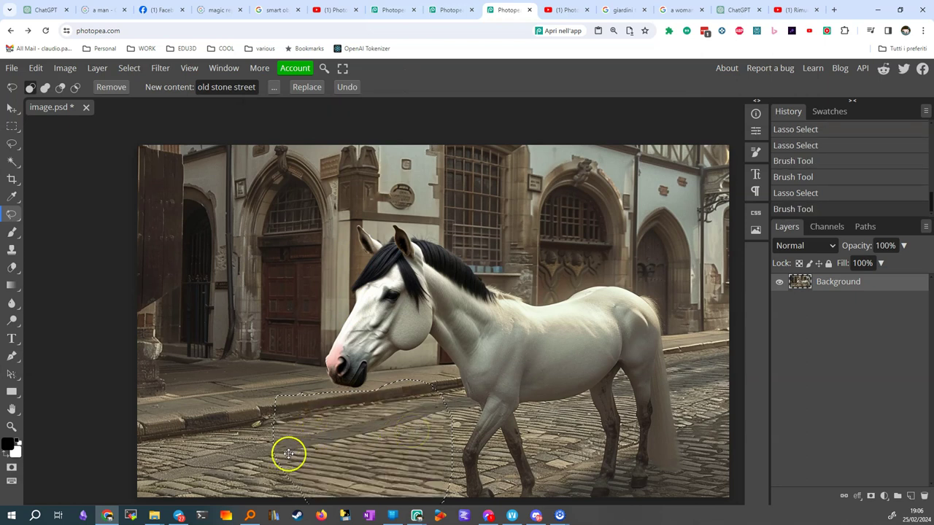
{"action": "left_click", "coordinate": [129, 68]}
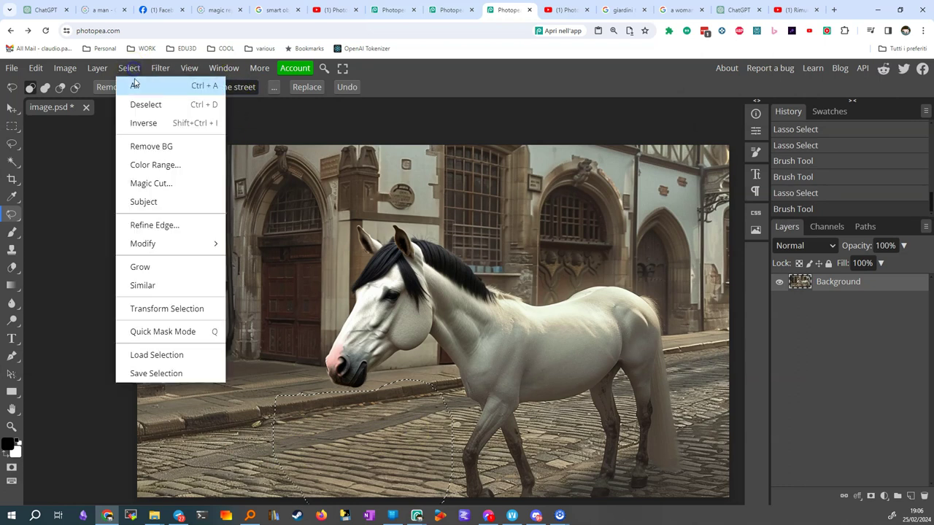
{"action": "left_click", "coordinate": [144, 105]}
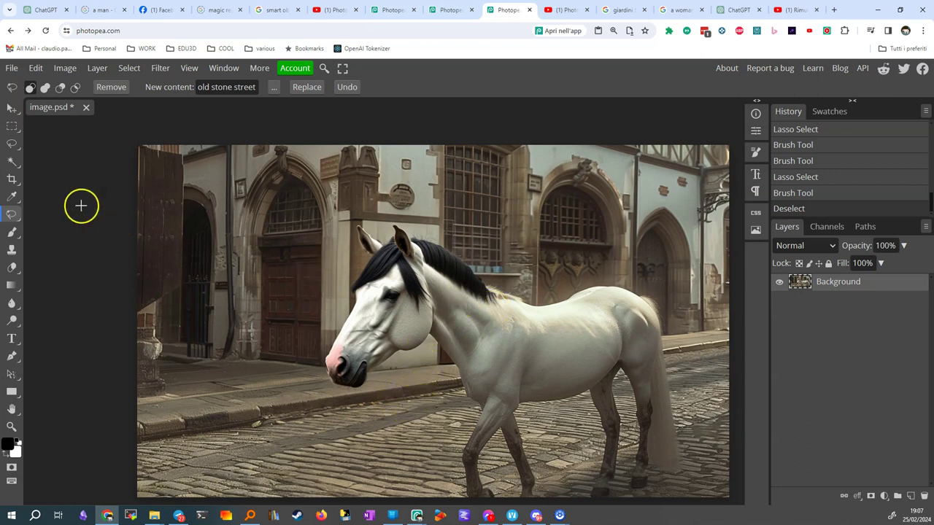
- Open the list of healing and retouching tools grouped with Magic Replace
{"action": "right_click", "coordinate": [14, 215]}
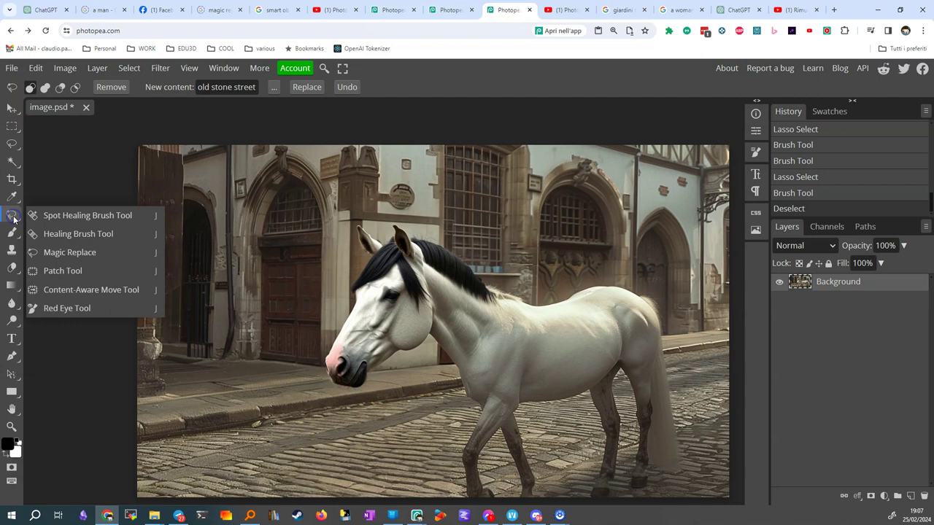